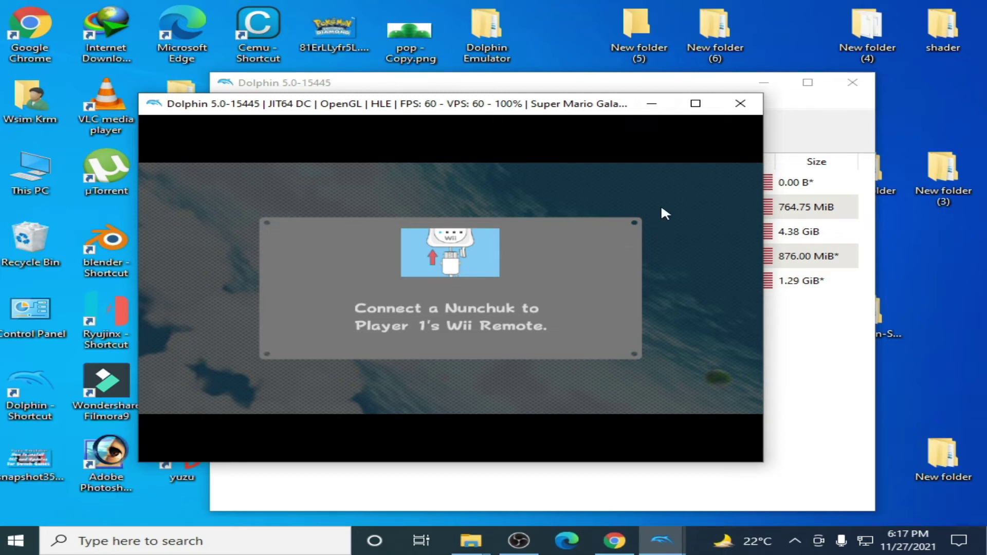
# Set Wii Remote 1's extension to Nunchuk in the Controllers settings
pyautogui.click(778, 374)
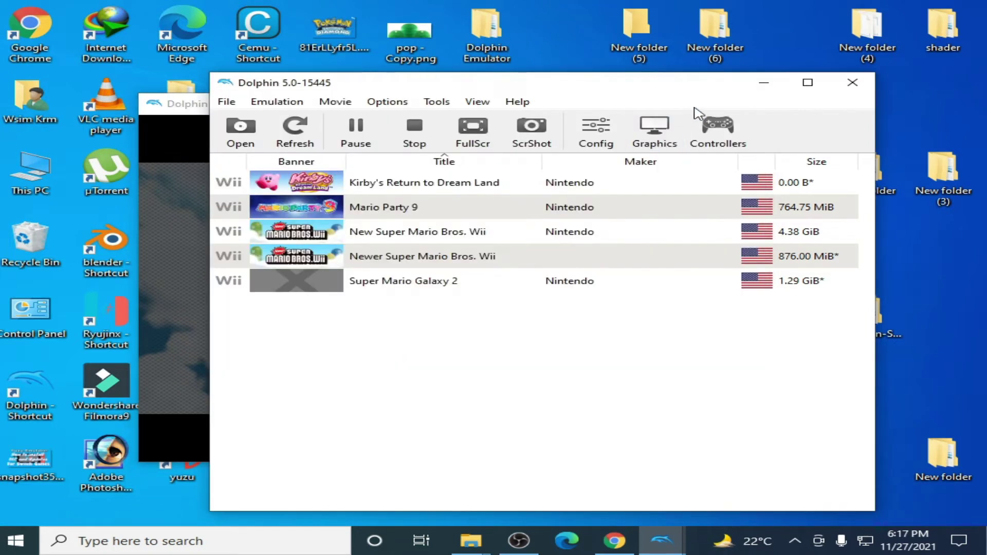
pyautogui.click(722, 139)
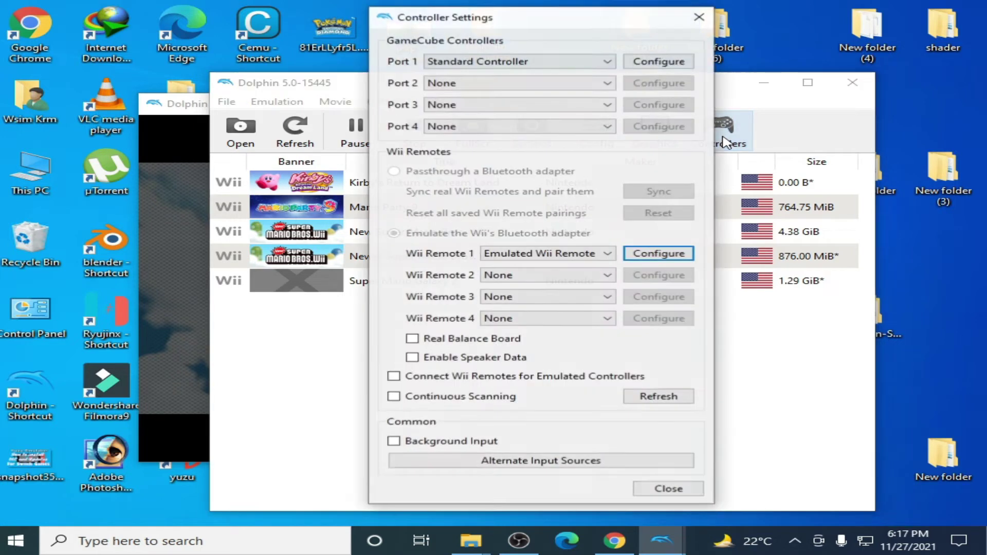
pyautogui.click(651, 255)
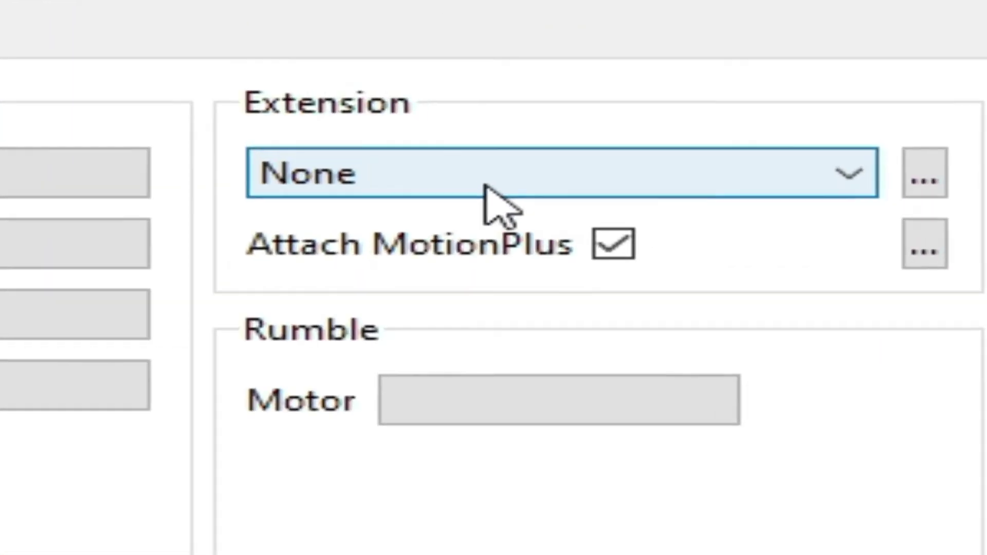
pyautogui.click(665, 155)
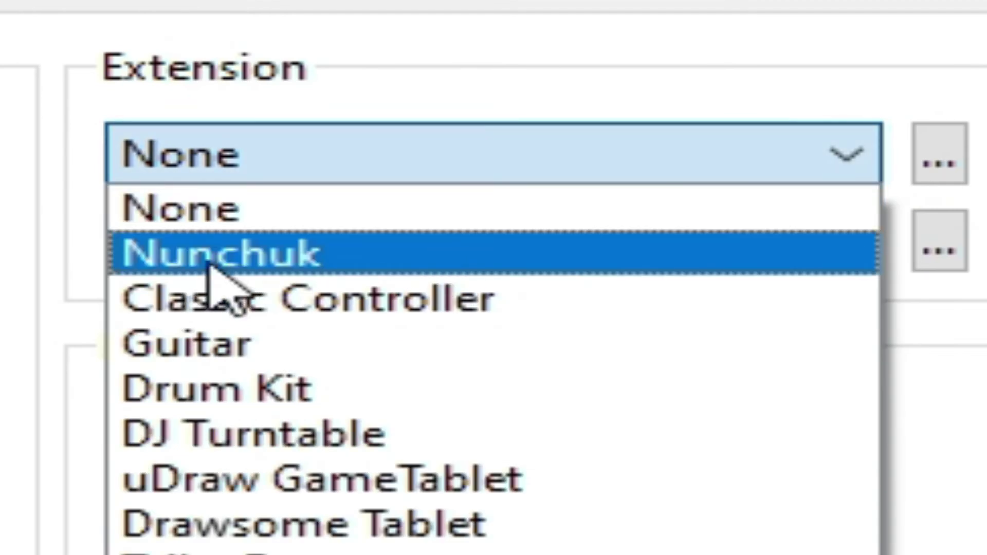
pyautogui.click(220, 263)
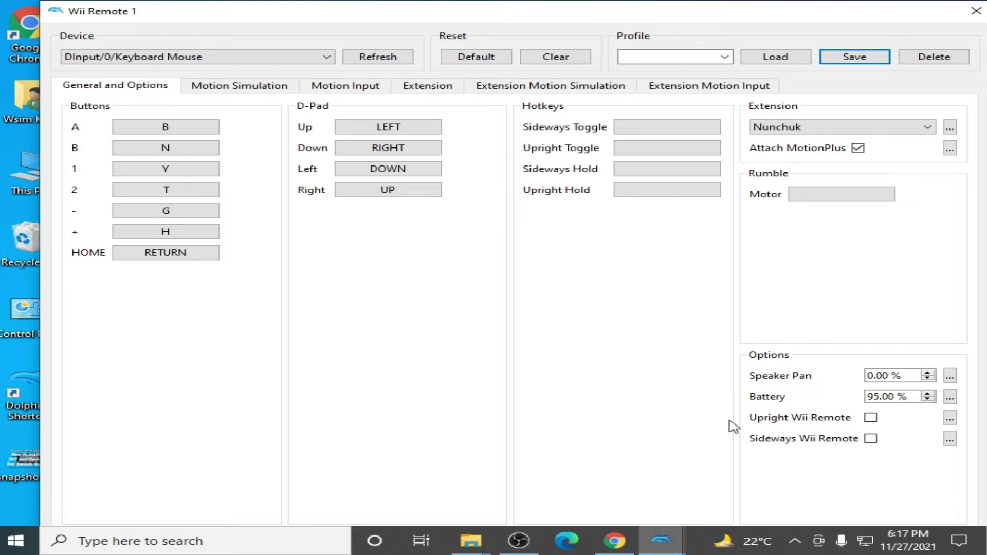
# Switch Wii Remote 1's extension to None and back to Nunchuk, checking the game between
pyautogui.moveTo(660, 540)
pyautogui.click(698, 471)
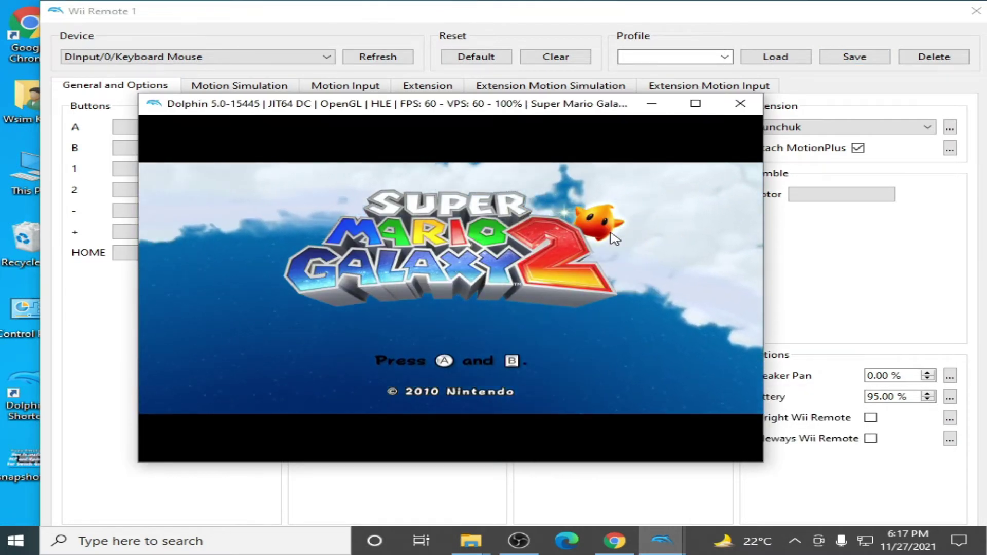
pyautogui.click(871, 126)
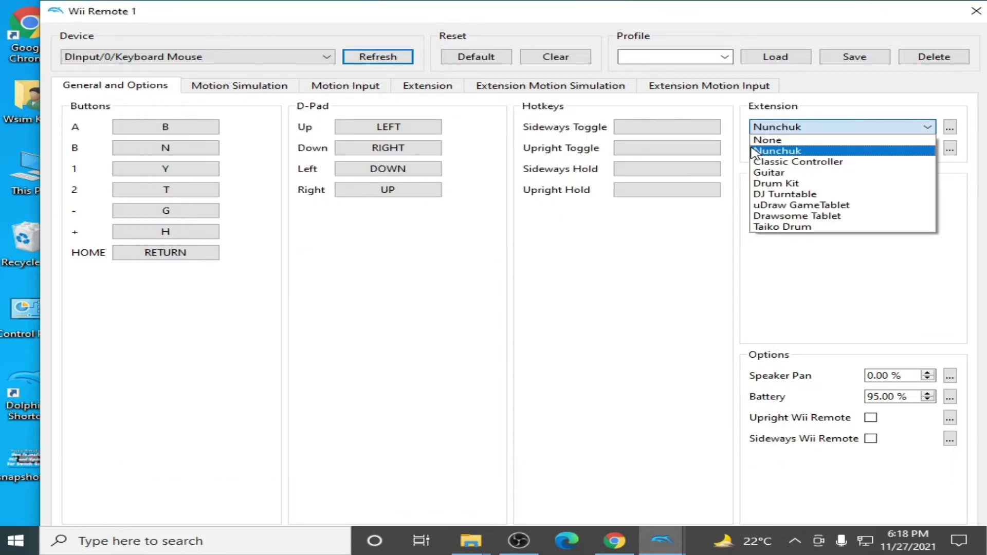
pyautogui.click(771, 140)
pyautogui.moveTo(661, 541)
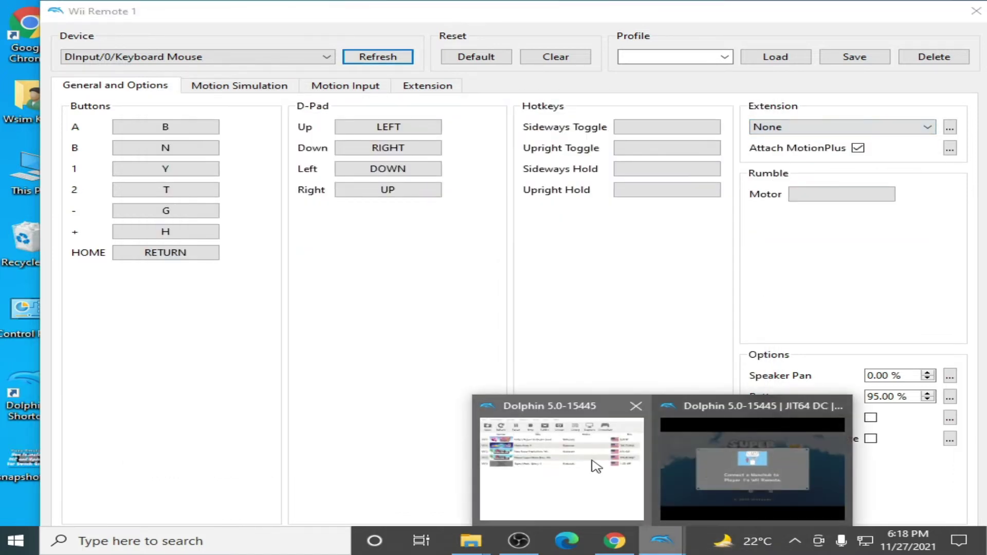
pyautogui.click(724, 462)
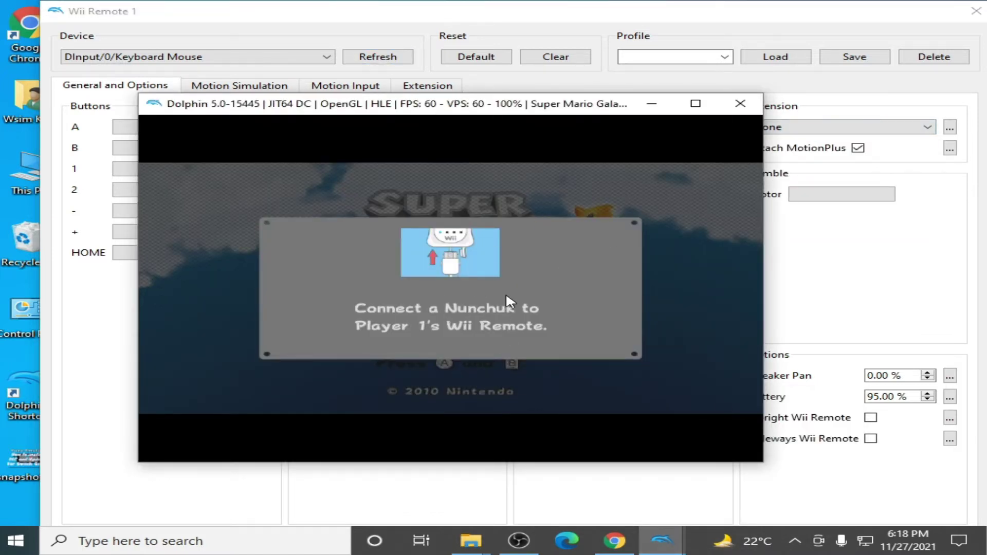
pyautogui.click(827, 136)
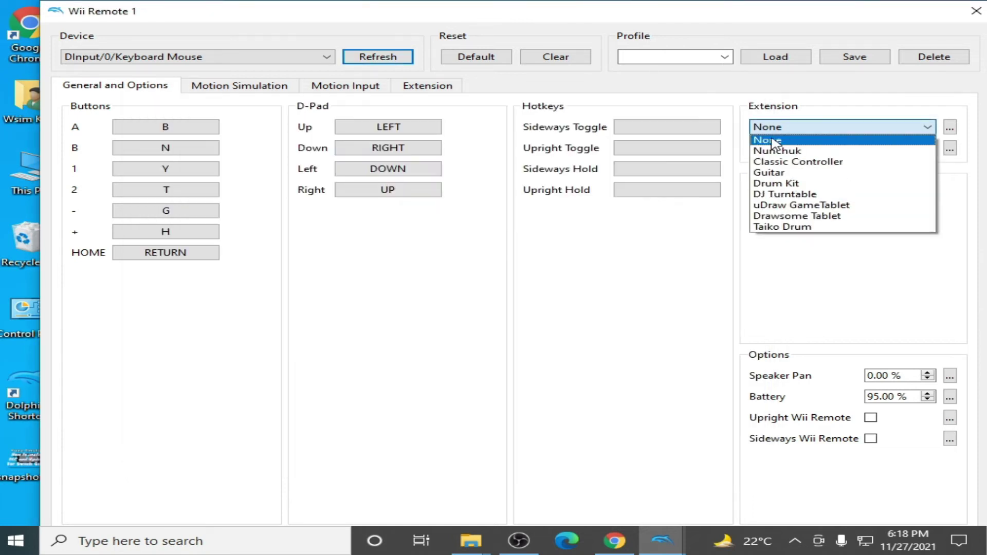
pyautogui.click(786, 151)
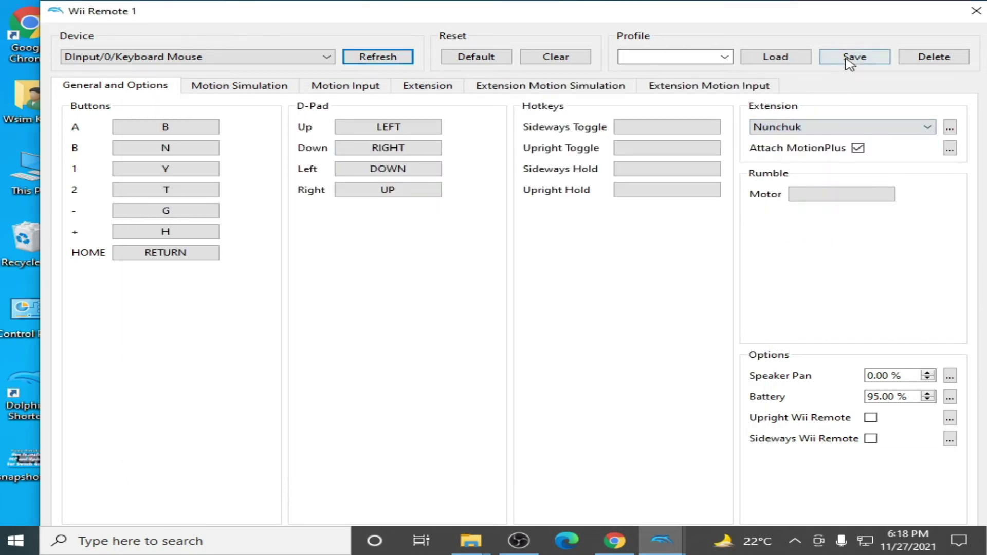
# Close the Wii Remote 1 and Controller Settings windows and return to the game
pyautogui.click(976, 11)
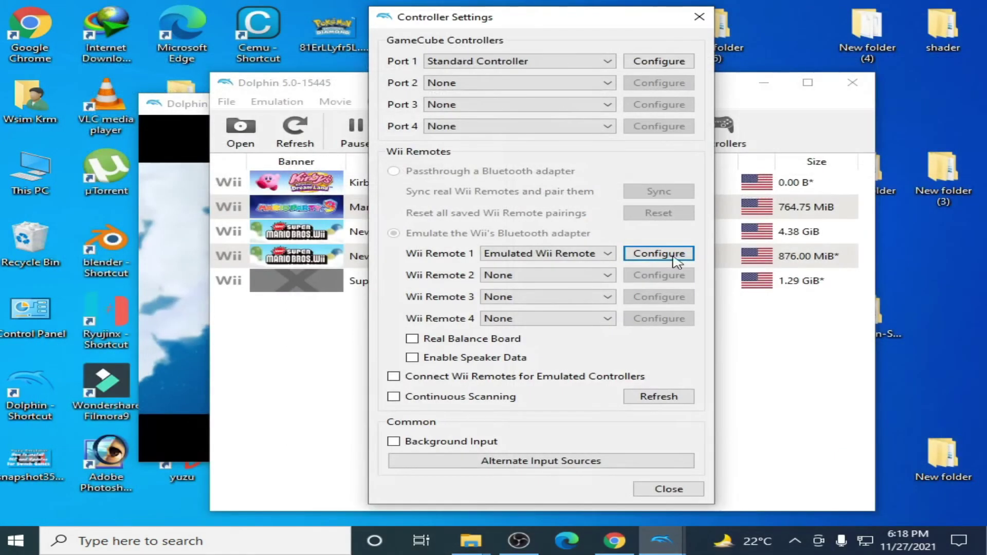
pyautogui.click(696, 21)
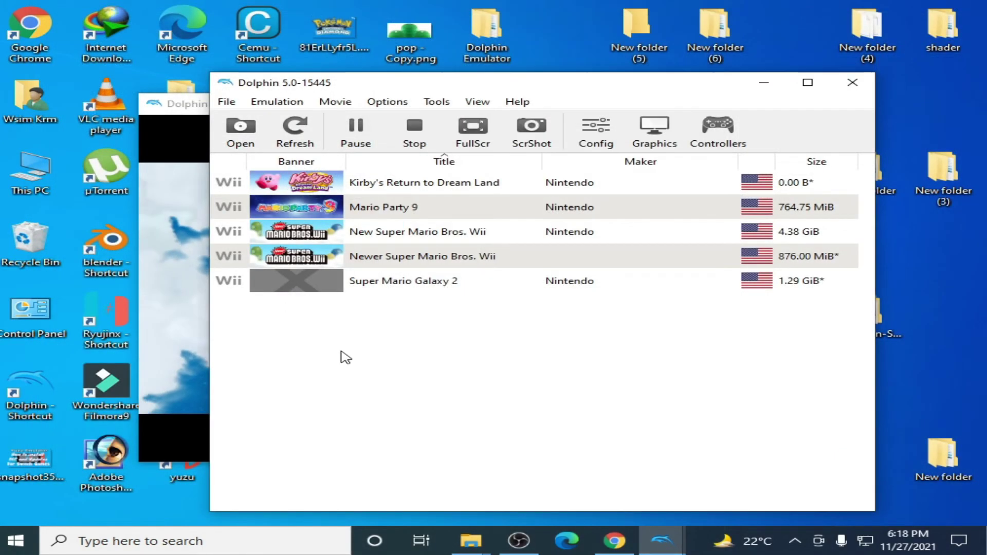
pyautogui.click(170, 299)
# Nudge the Super Mario Galaxy 2 render window about 150 px right and 36 px up
pyautogui.moveTo(347, 111); pyautogui.dragTo(424, 92)
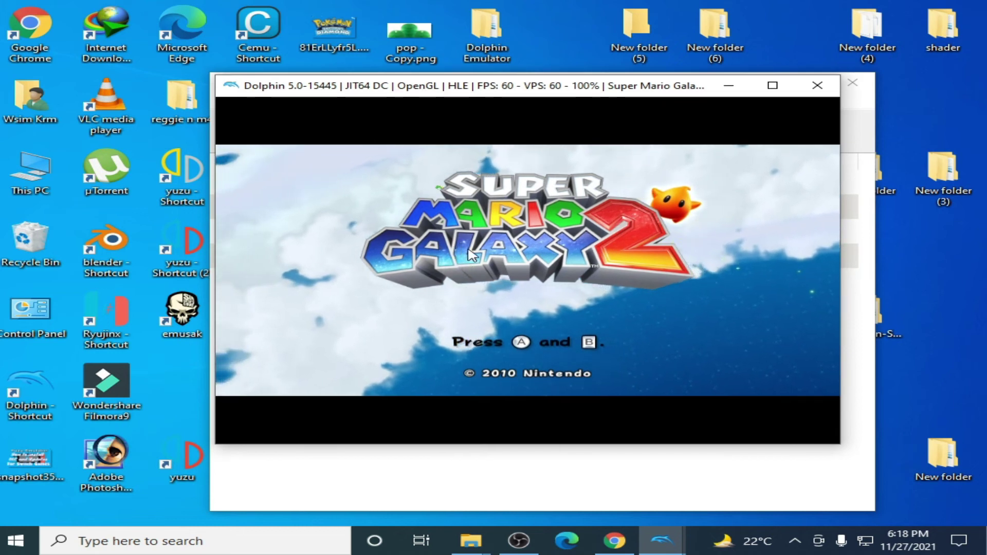